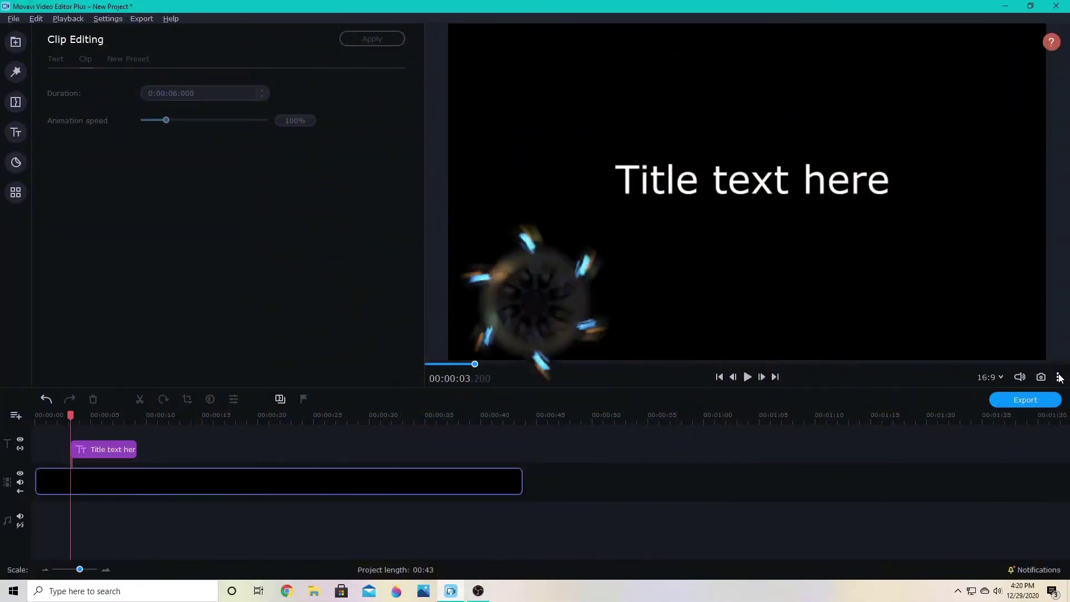
# Step: Disable the preview guides and drag the title text freely around the frame
pyautogui.click(1058, 377)
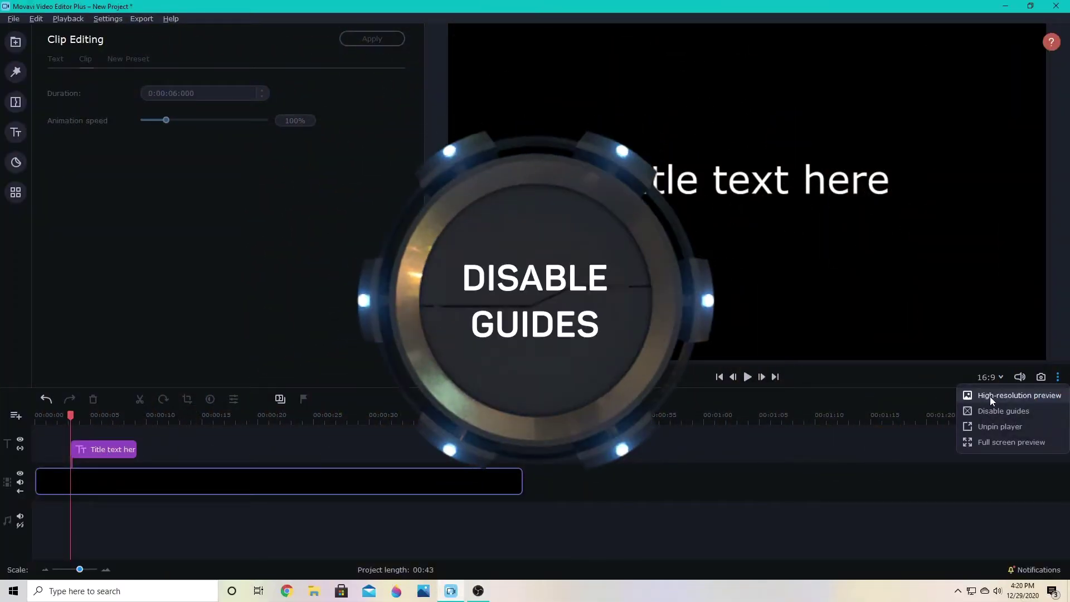
pyautogui.click(992, 410)
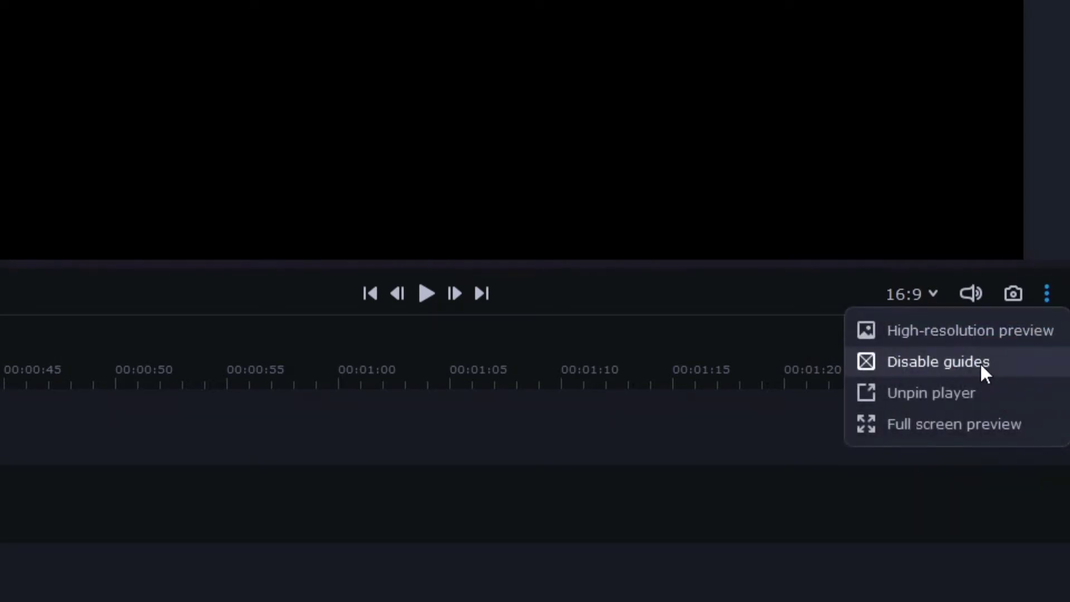
pyautogui.click(979, 362)
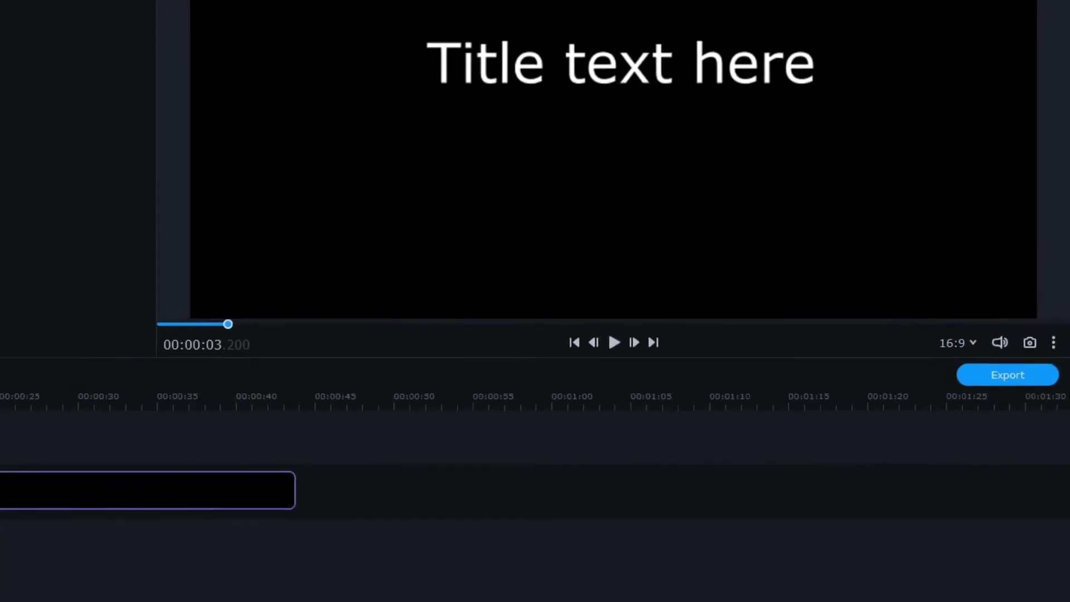
pyautogui.moveTo(605, 65); pyautogui.dragTo(552, 131)
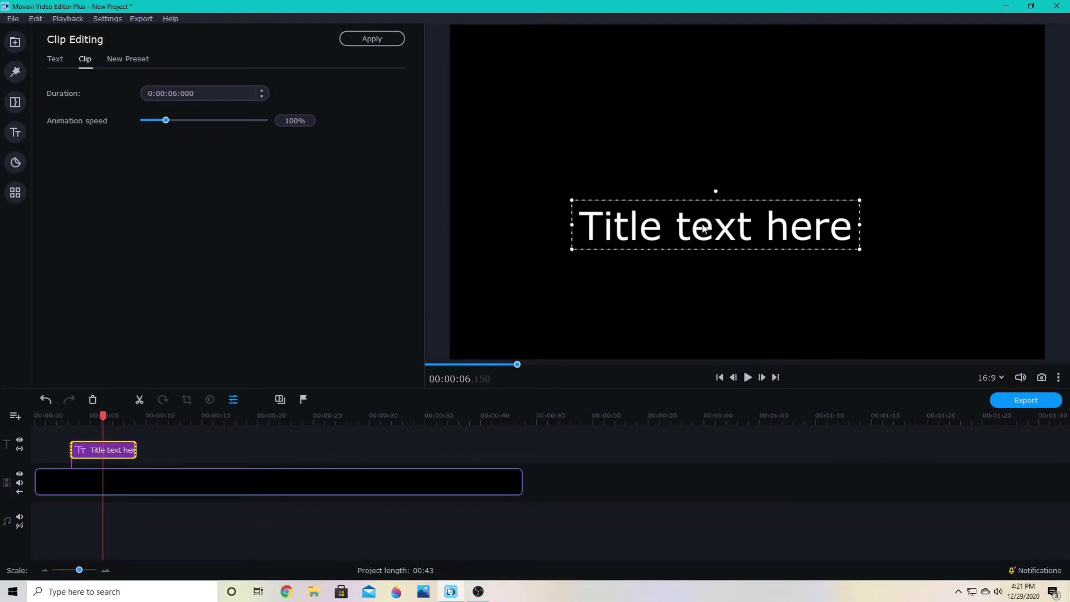
pyautogui.moveTo(703, 228); pyautogui.dragTo(782, 257)
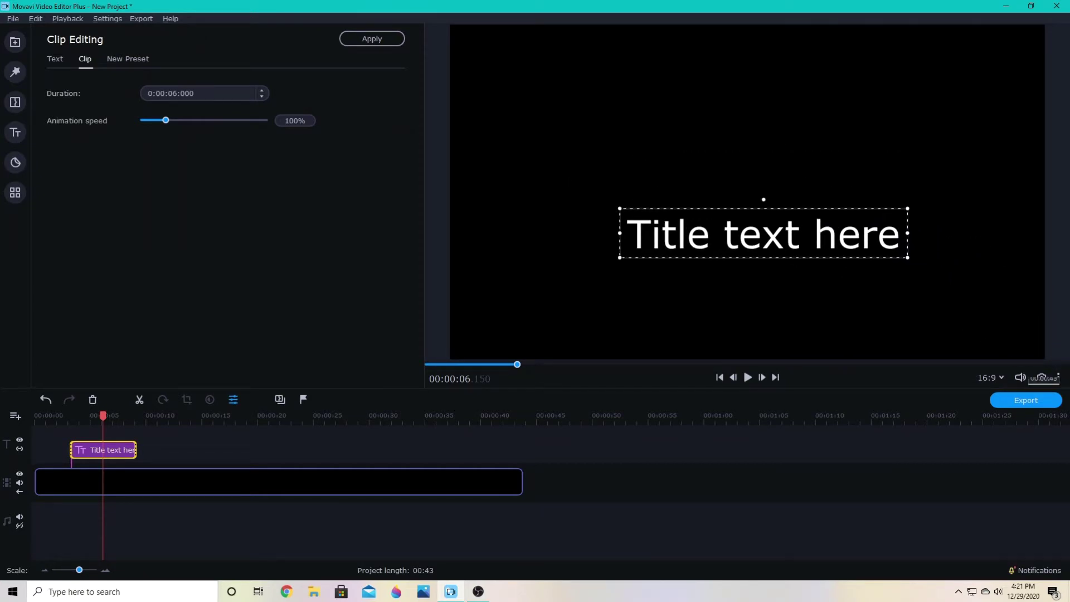
# Step: Turn the preview guides back on and move the title up and right, snapping to guides
pyautogui.click(1059, 377)
pyautogui.click(1037, 414)
pyautogui.moveTo(770, 240); pyautogui.dragTo(809, 195)
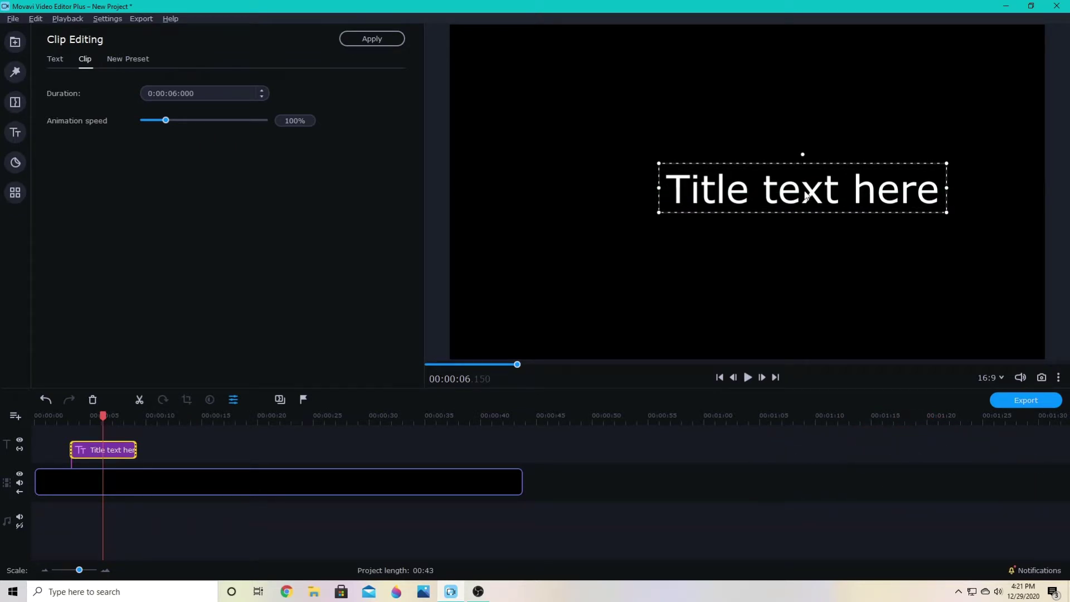
# Step: Disable the guides again and move the title higher, slightly right of centre, without snapping
pyautogui.click(1061, 379)
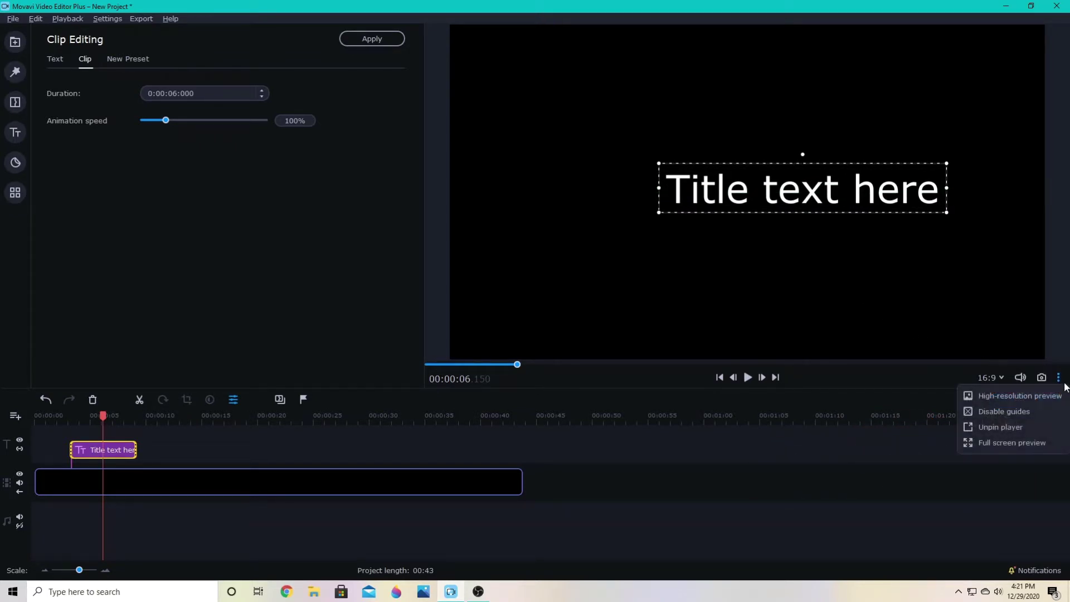
pyautogui.click(1014, 413)
pyautogui.moveTo(842, 192); pyautogui.dragTo(812, 163)
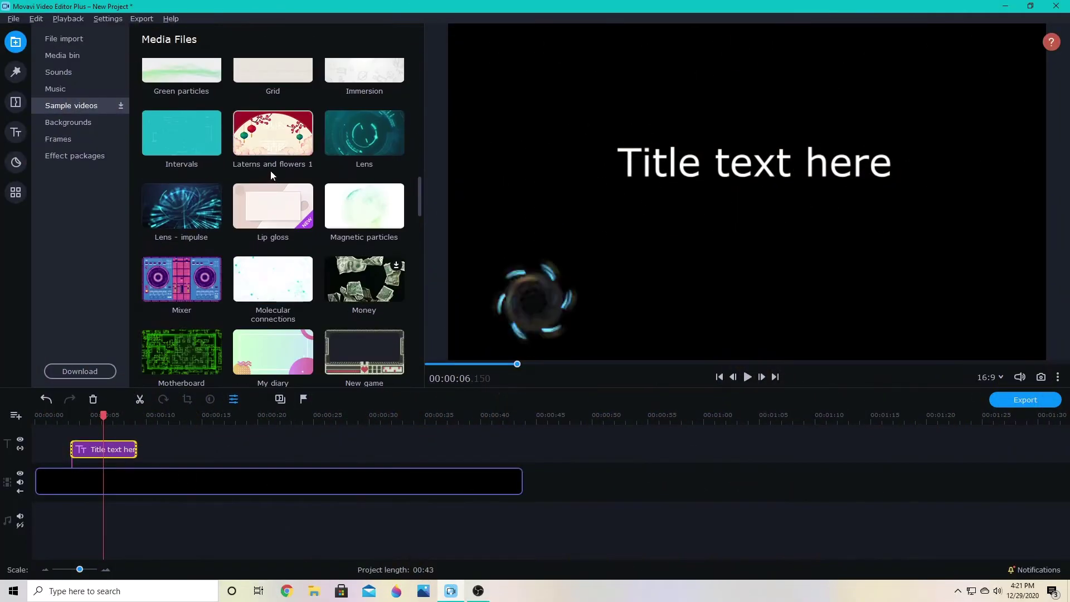
# Step: Place the Portal sample video at the start of the timeline
pyautogui.scroll(-3, 270, 169)
pyautogui.scroll(-3, 270, 169)
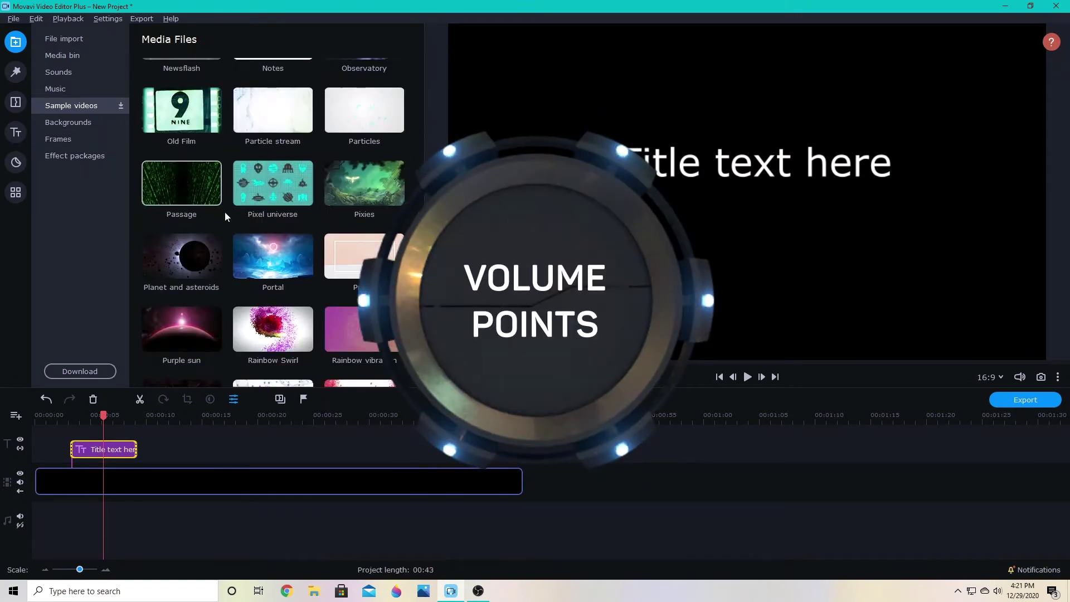
pyautogui.moveTo(273, 257); pyautogui.dragTo(99, 505)
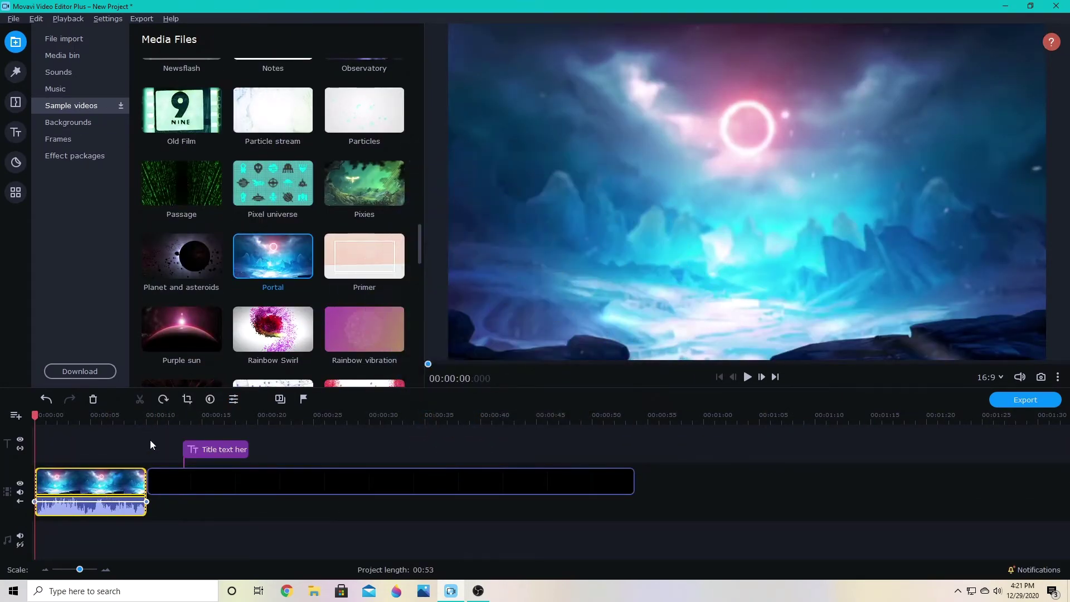
# Step: Add volume points to Portal's audio, lowering it to 25% and ending at 31% near 7.1 s
pyautogui.click(232, 400)
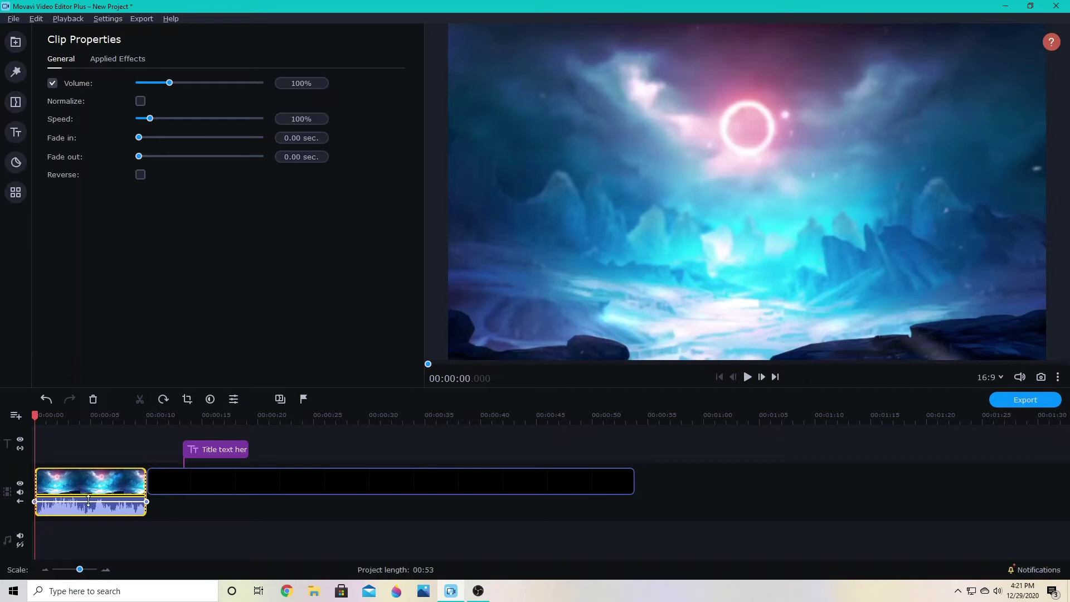
pyautogui.moveTo(88, 499); pyautogui.dragTo(88, 500)
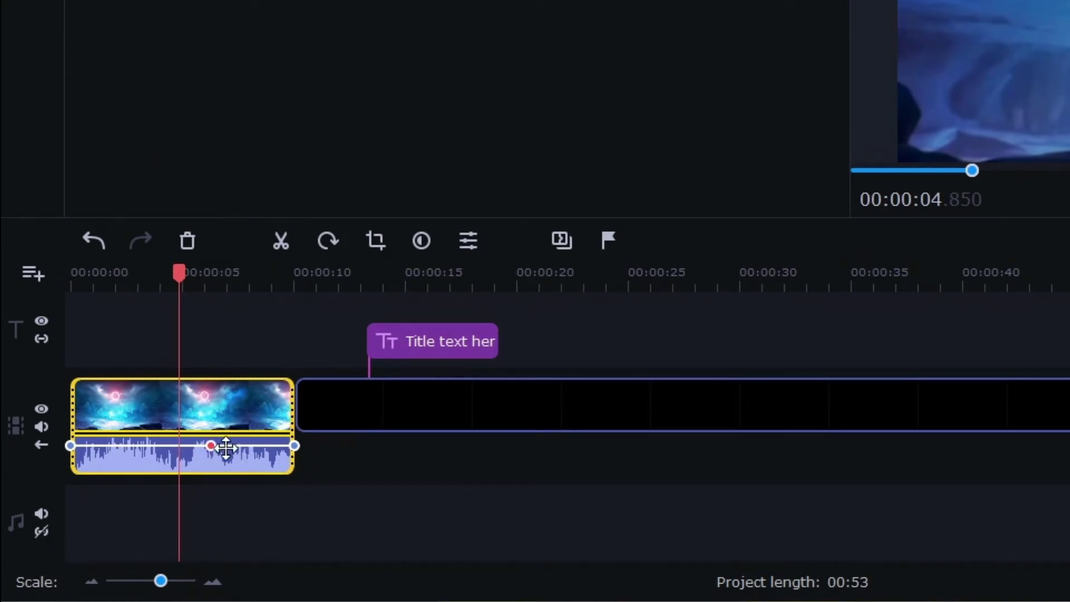
pyautogui.moveTo(225, 444)
pyautogui.mouseDown()
pyautogui.moveTo(237, 458)
pyautogui.moveTo(256, 453)
pyautogui.moveTo(231, 460)
pyautogui.moveTo(260, 456)
pyautogui.moveTo(229, 456)
pyautogui.mouseUp()
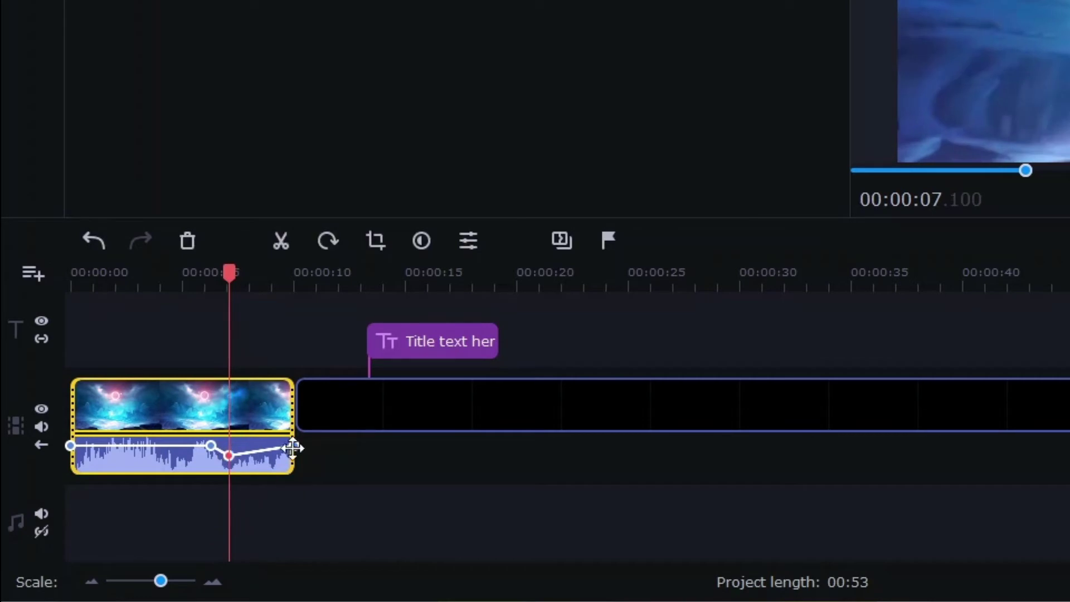
pyautogui.moveTo(295, 446); pyautogui.dragTo(295, 457)
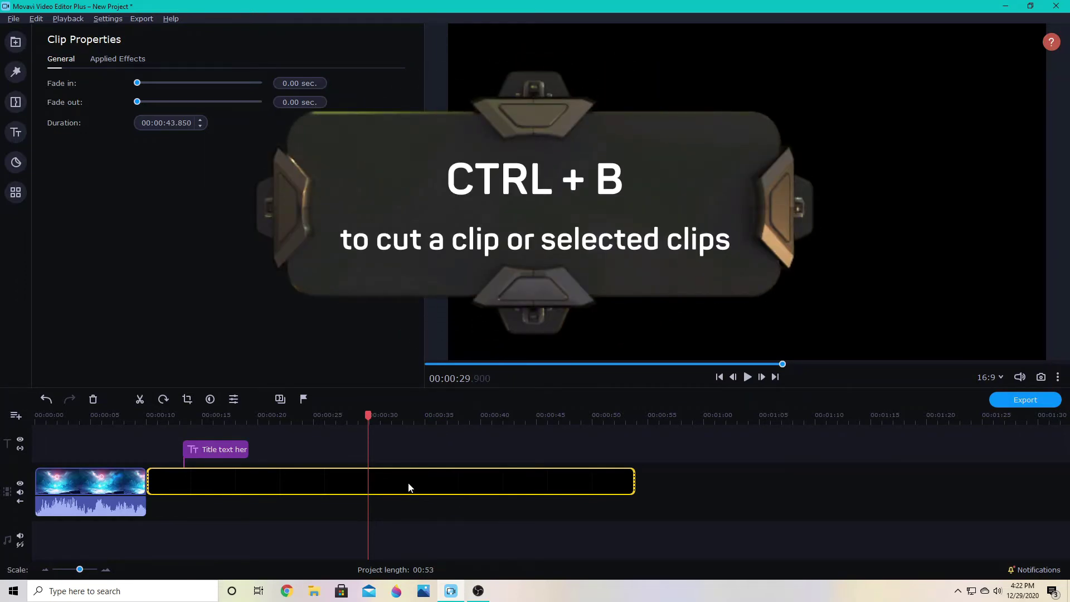
# Step: Split the black clip with Ctrl+B at the playhead, at 00:00:34 and at 00:00:38.150
pyautogui.hotkey('ctrl', 'b')
pyautogui.click(414, 483)
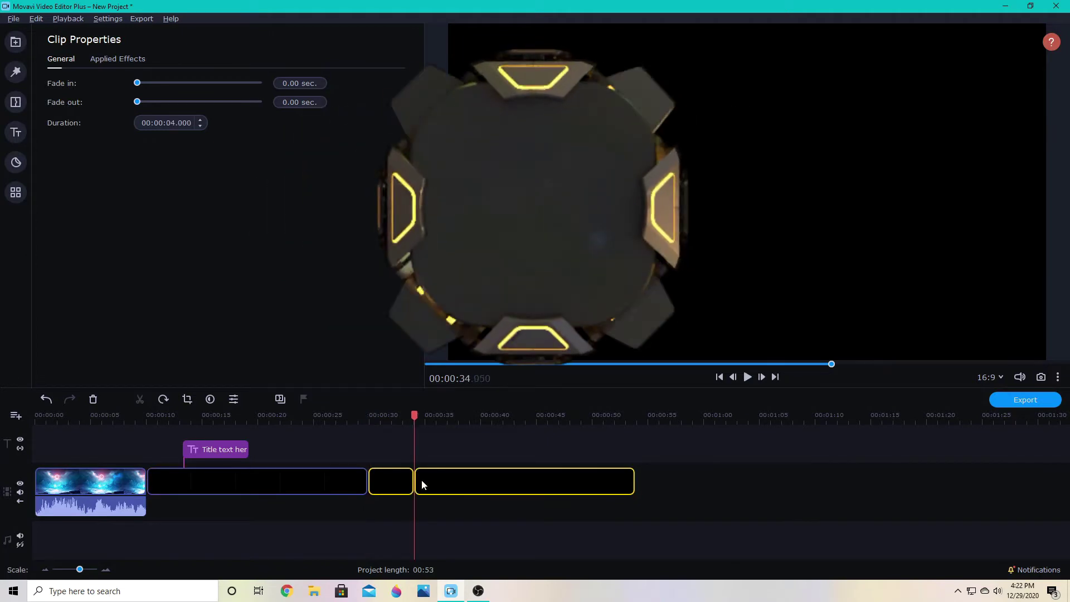
pyautogui.hotkey('ctrl', 'b')
pyautogui.click(459, 419)
pyautogui.hotkey('ctrl', 'b')
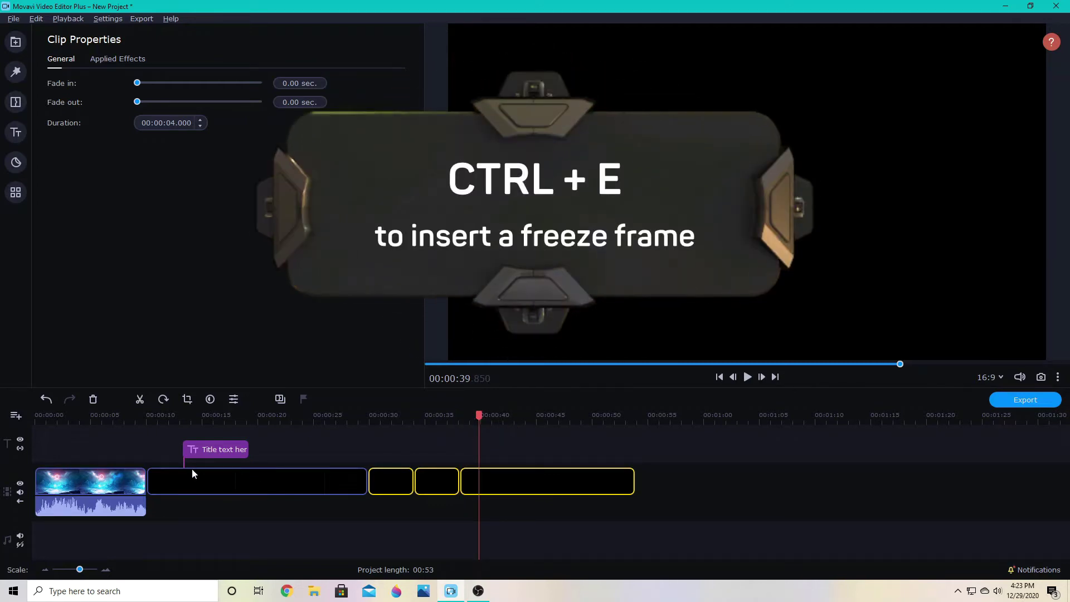
# Step: Insert a 4-second Portal freeze frame at 00:00:06.850 and move it to an overlay track
pyautogui.click(114, 478)
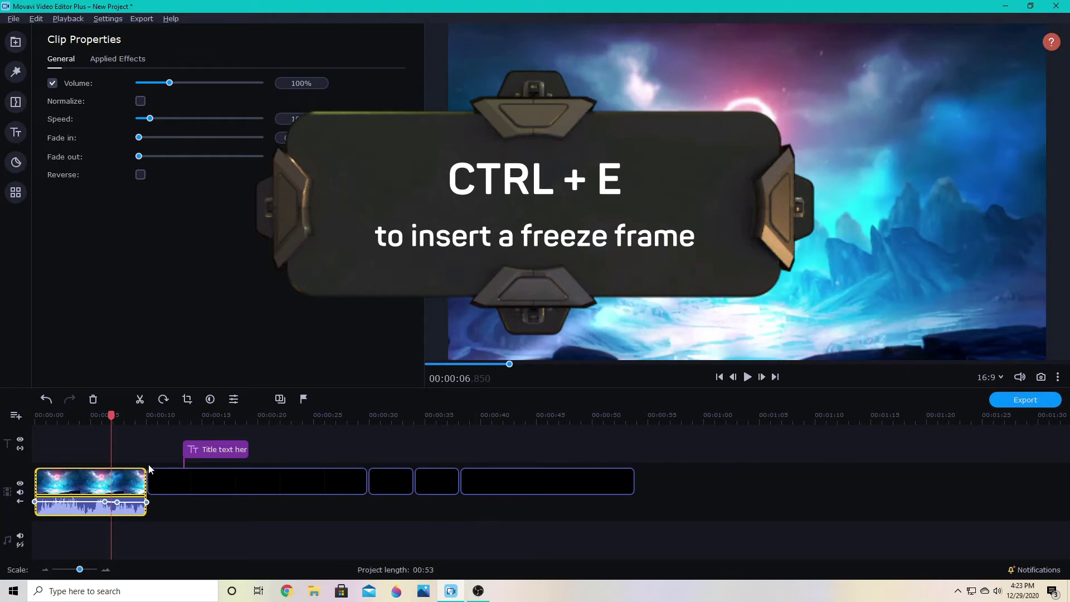
pyautogui.hotkey('ctrl', 'e')
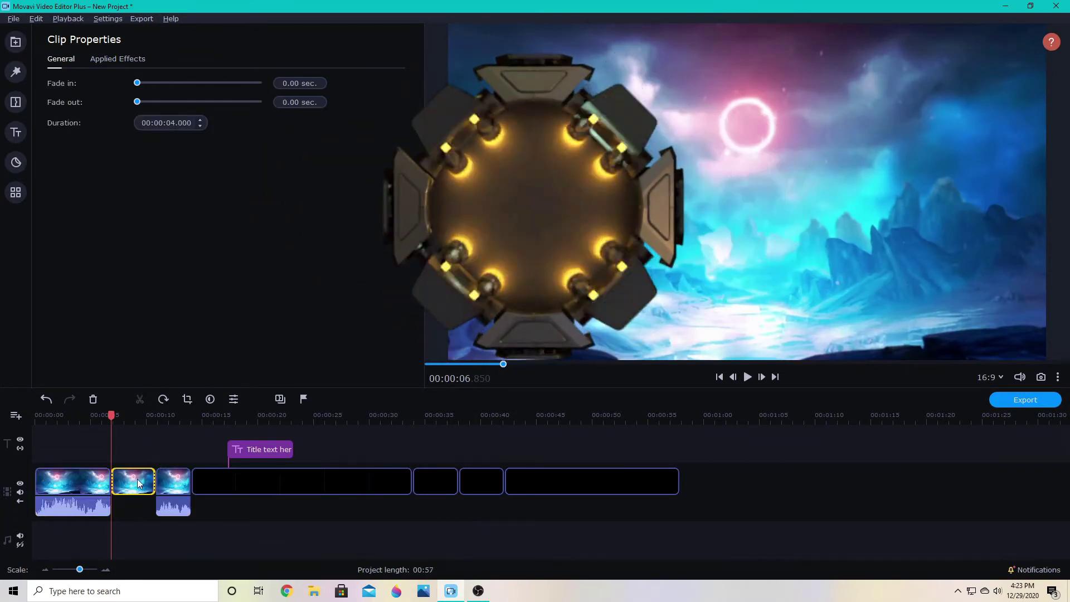
pyautogui.moveTo(141, 483); pyautogui.dragTo(141, 441)
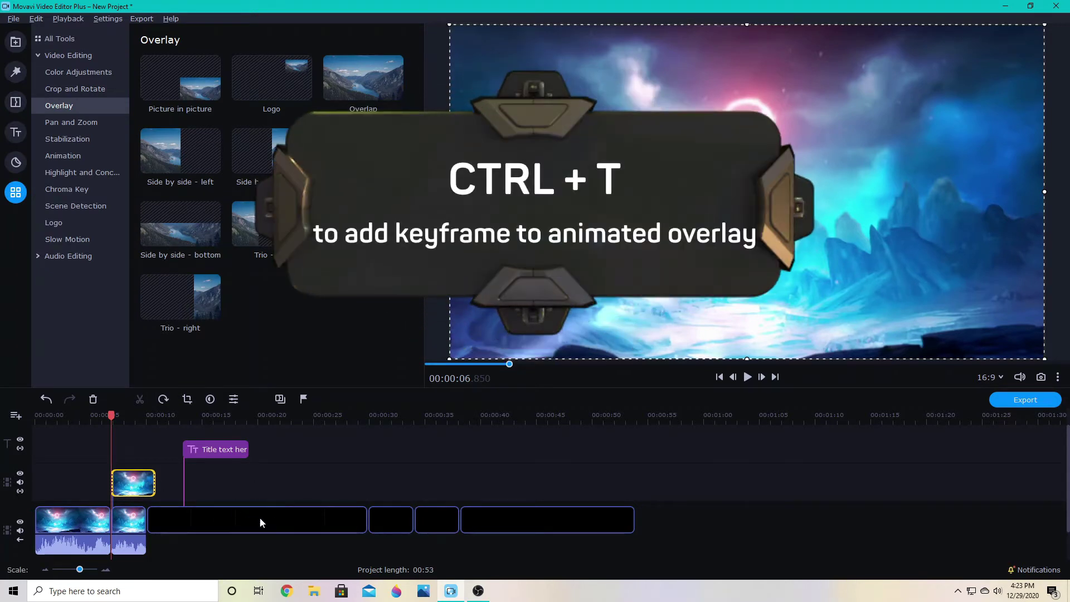
# Step: Open Tools > Animation for the freeze-frame overlay clip with the playhead at 00:00:09.200
pyautogui.click(268, 518)
pyautogui.doubleClick(122, 477)
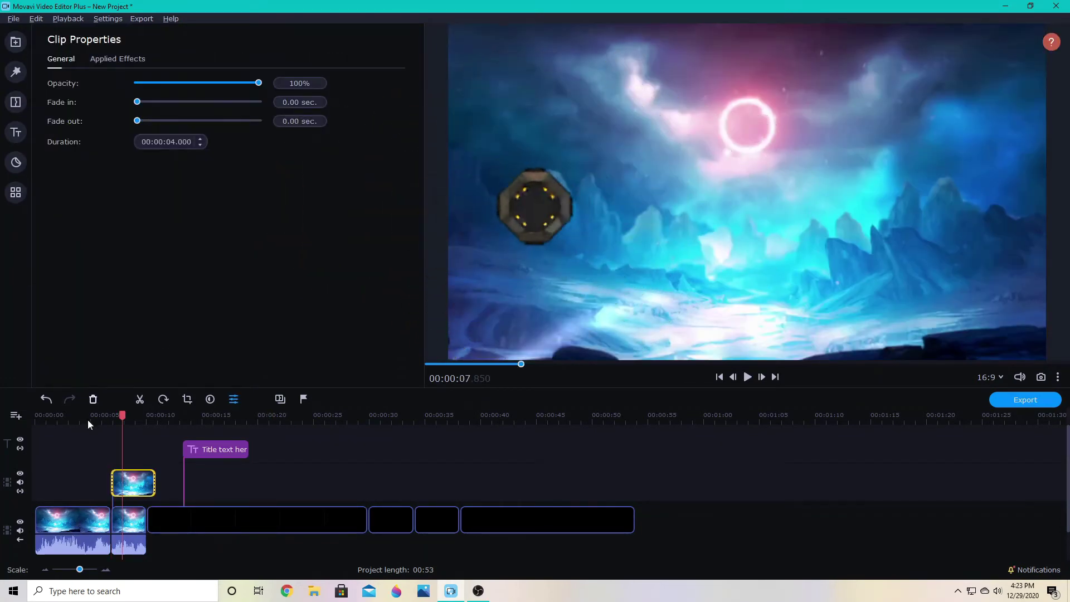
pyautogui.click(147, 489)
pyautogui.rightClick(133, 477)
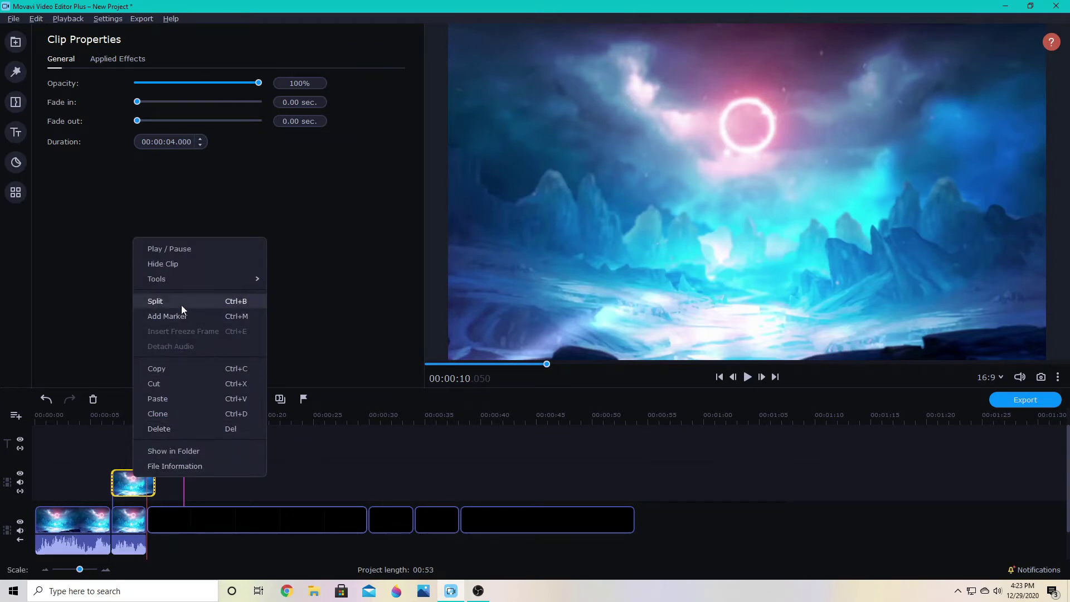
pyautogui.moveTo(187, 289)
pyautogui.click(301, 361)
pyautogui.click(129, 474)
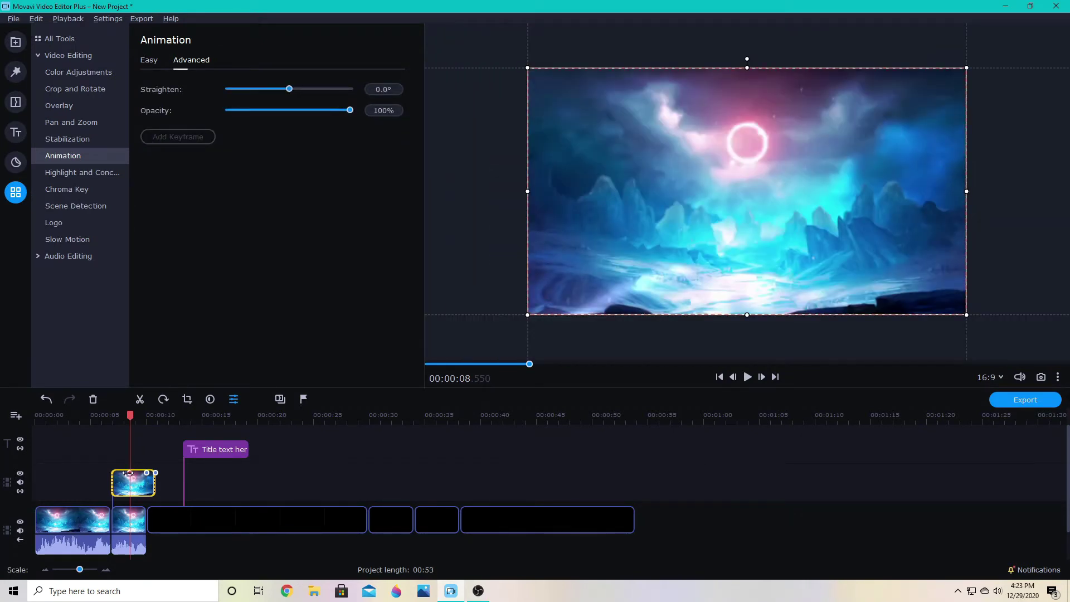
pyautogui.click(138, 478)
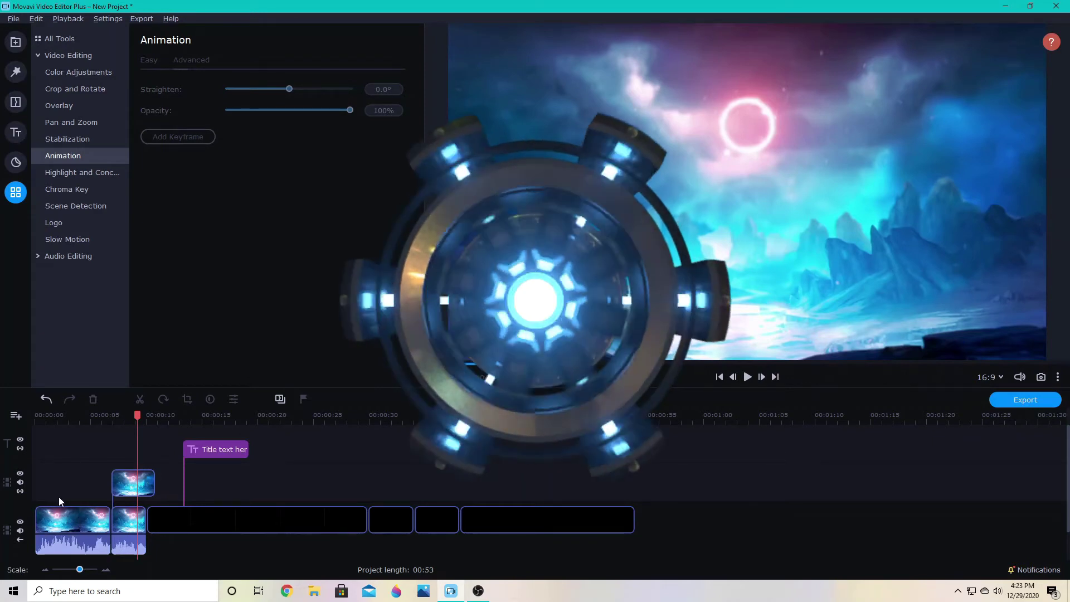
# Step: Import the Awakening music track onto the timeline
pyautogui.click(252, 520)
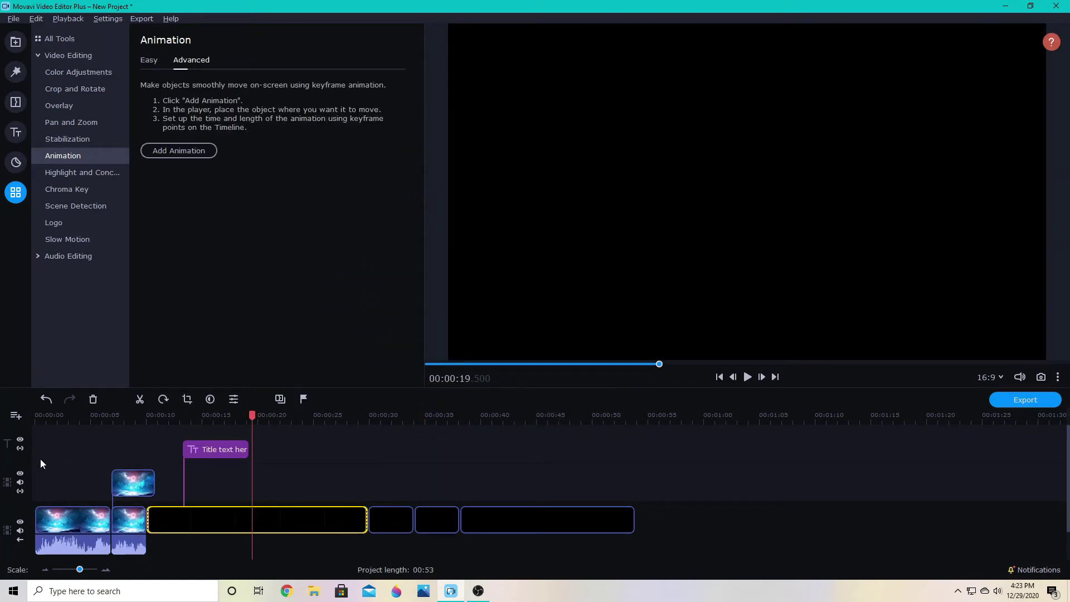
pyautogui.click(15, 42)
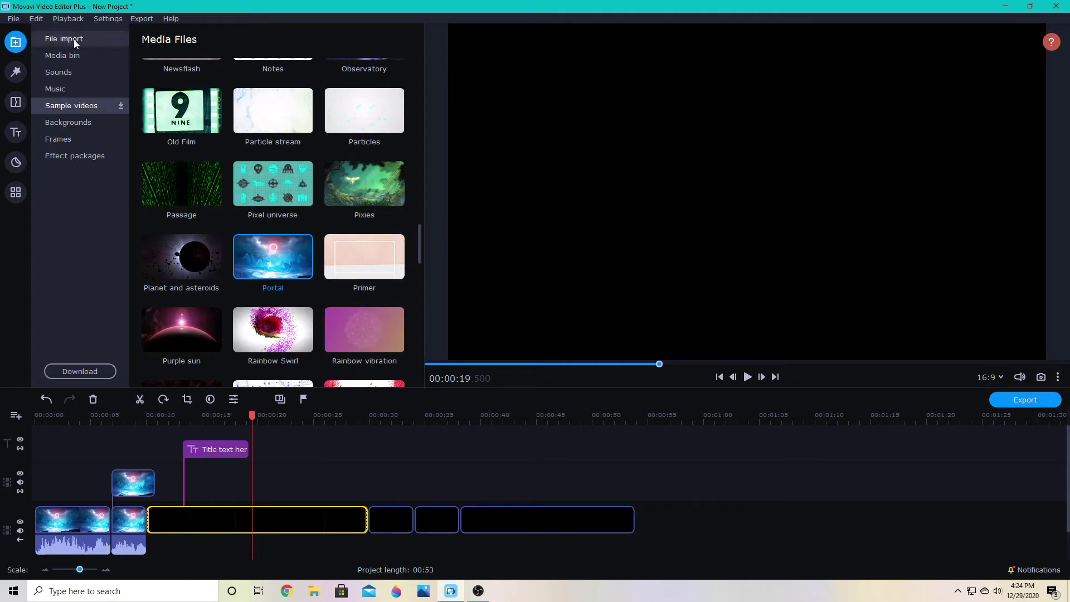
pyautogui.click(75, 88)
pyautogui.moveTo(273, 153); pyautogui.dragTo(47, 536)
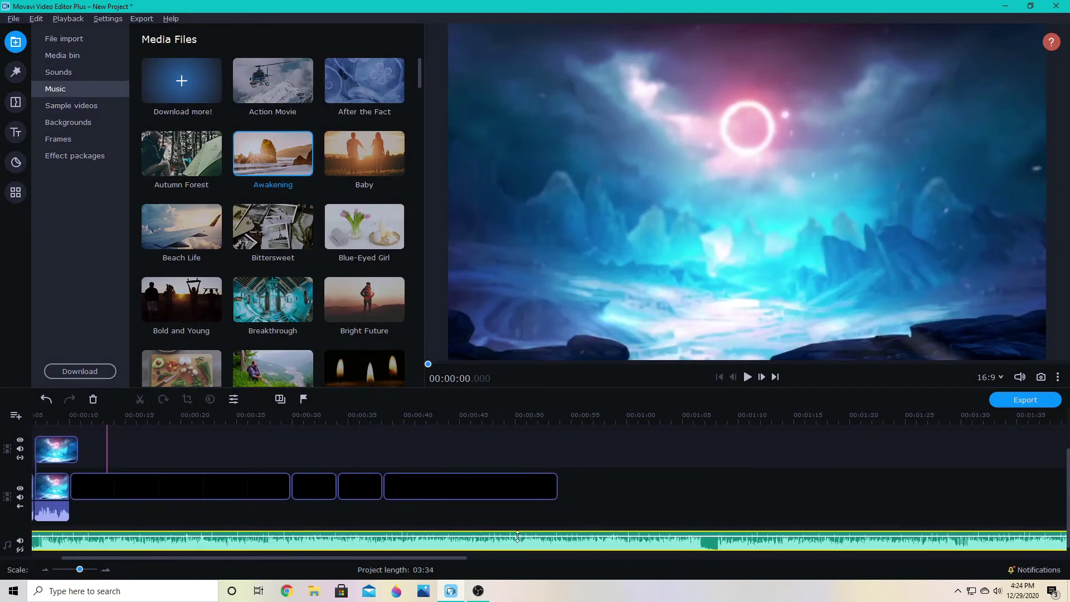
# Step: Keep the first video at the timeline start and shift Awakening.mp3 to begin about 2.4 s in
pyautogui.moveTo(95, 498); pyautogui.dragTo(55, 490)
pyautogui.moveTo(265, 525); pyautogui.dragTo(83, 488)
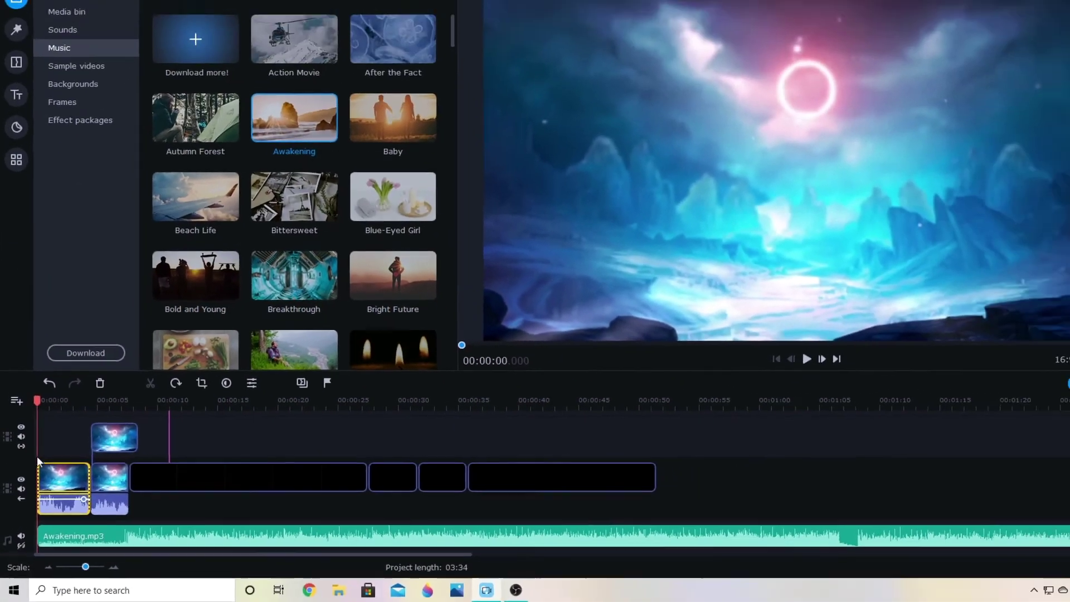
pyautogui.scroll(1, 89, 547)
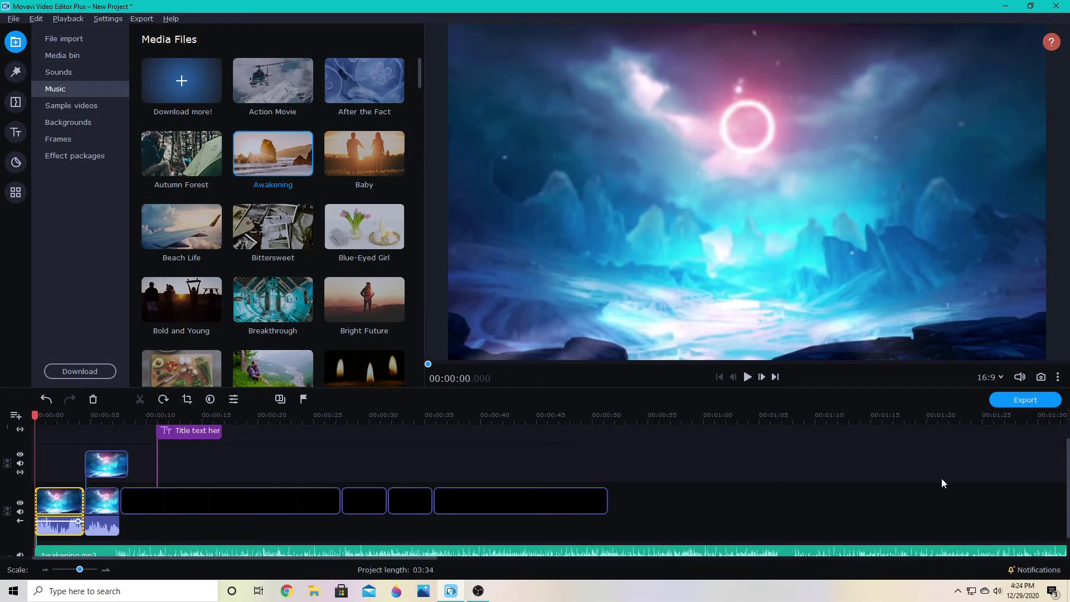
pyautogui.moveTo(1066, 508); pyautogui.dragTo(1066, 529)
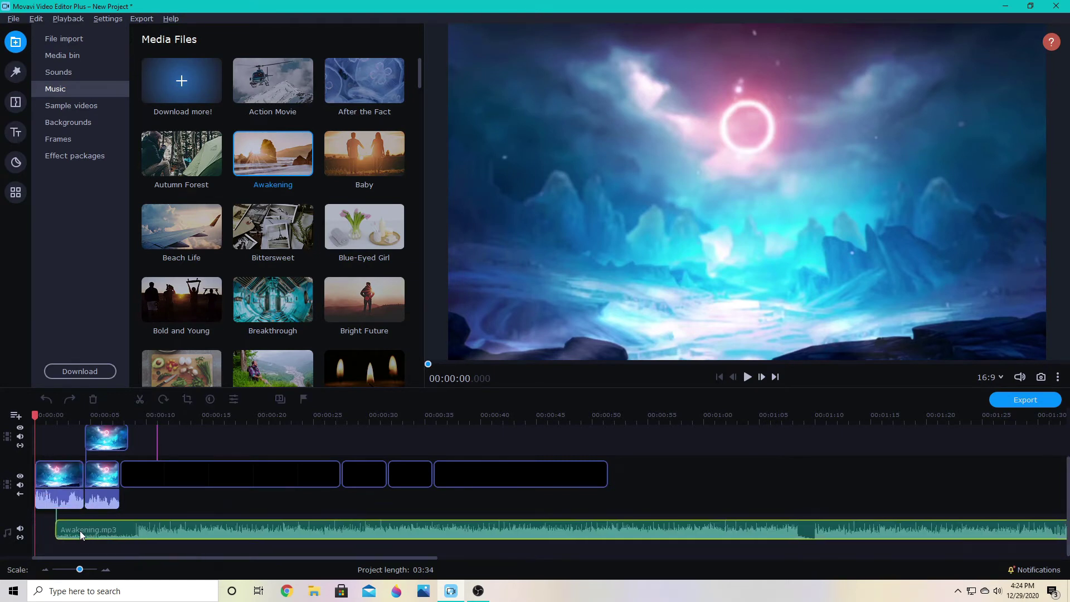
pyautogui.moveTo(60, 535); pyautogui.dragTo(65, 519)
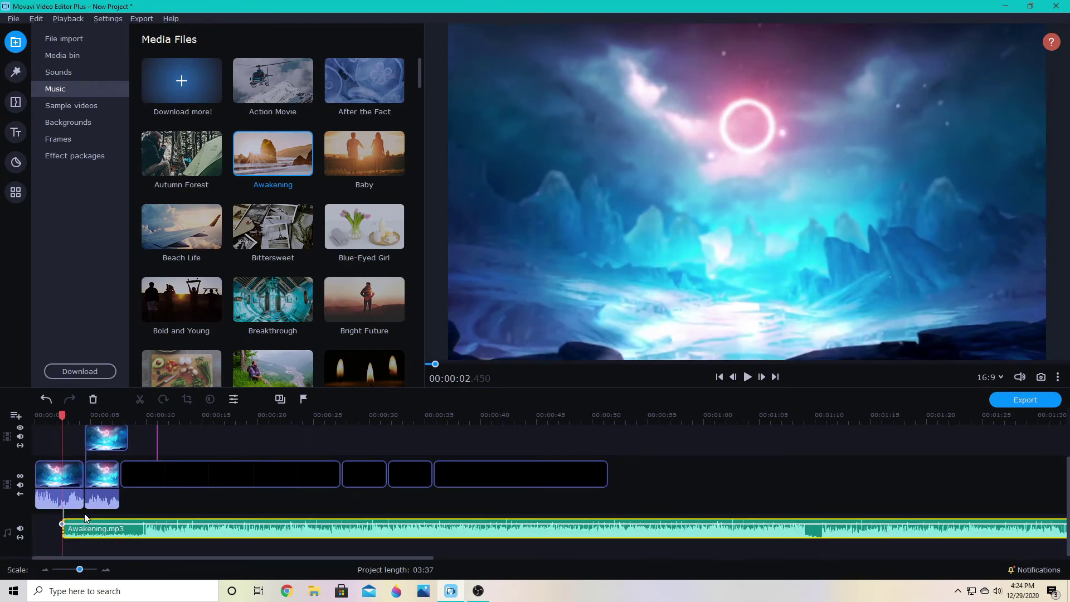
# Step: Split the first clip at about 18 seconds, delete its start, then undo the deletion
pyautogui.click(157, 418)
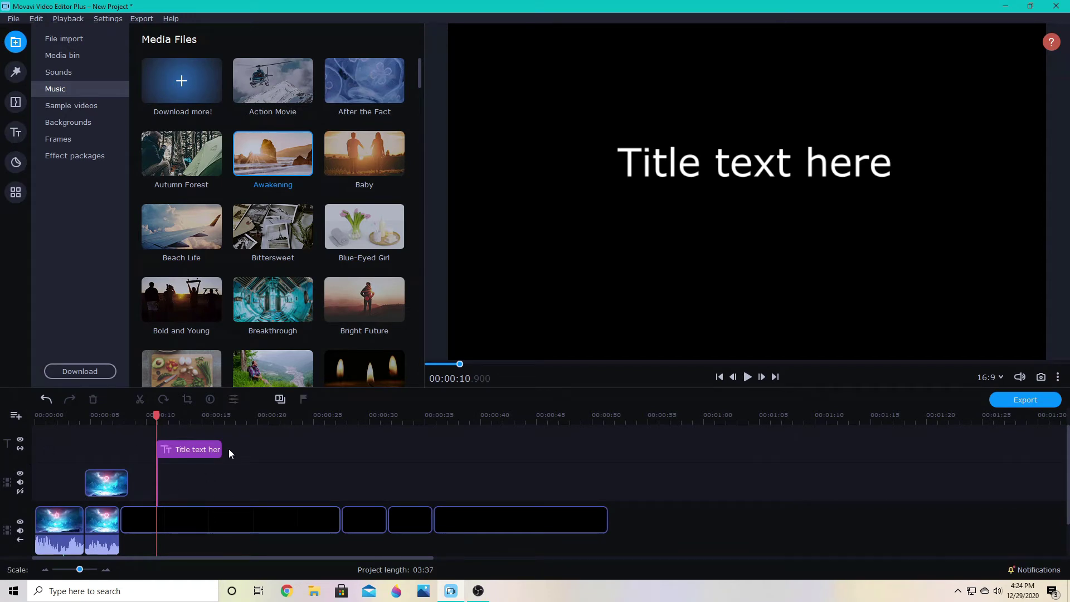
pyautogui.click(235, 418)
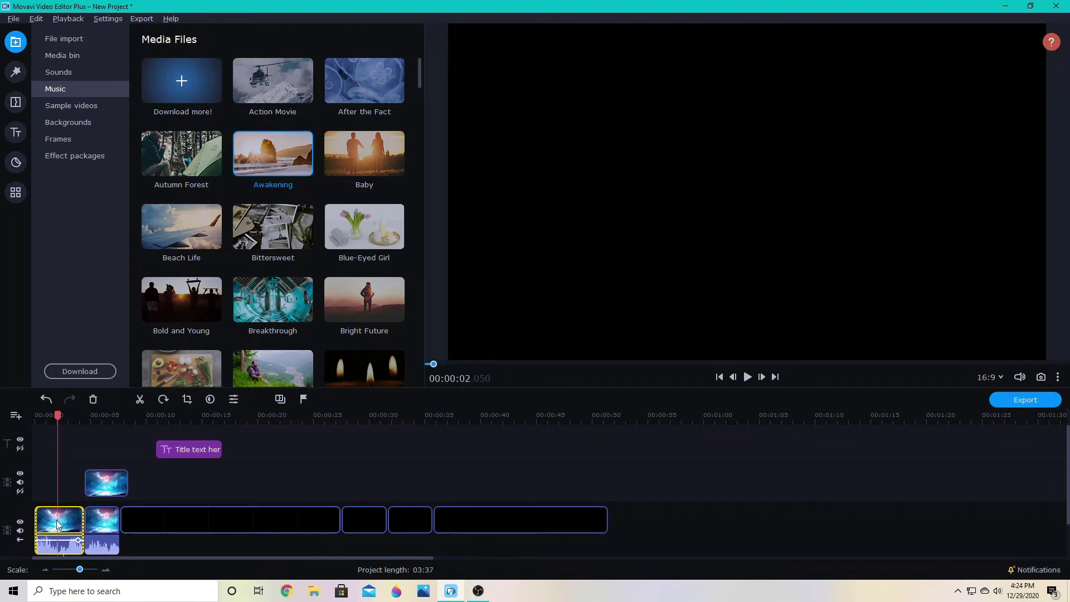
pyautogui.hotkey('ctrl', 'b')
pyautogui.press('Delete')
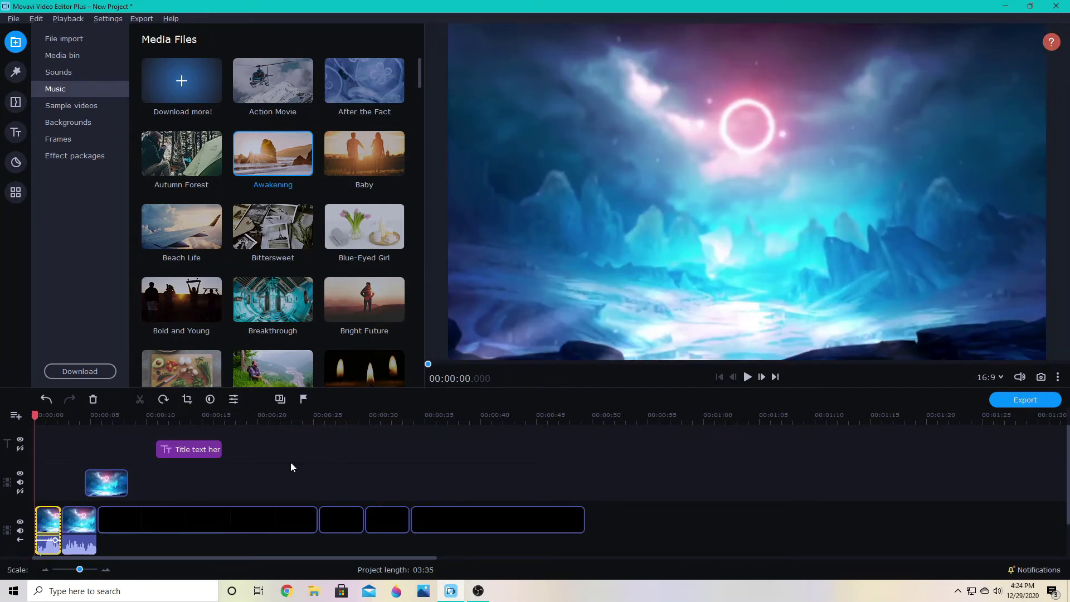
pyautogui.click(44, 521)
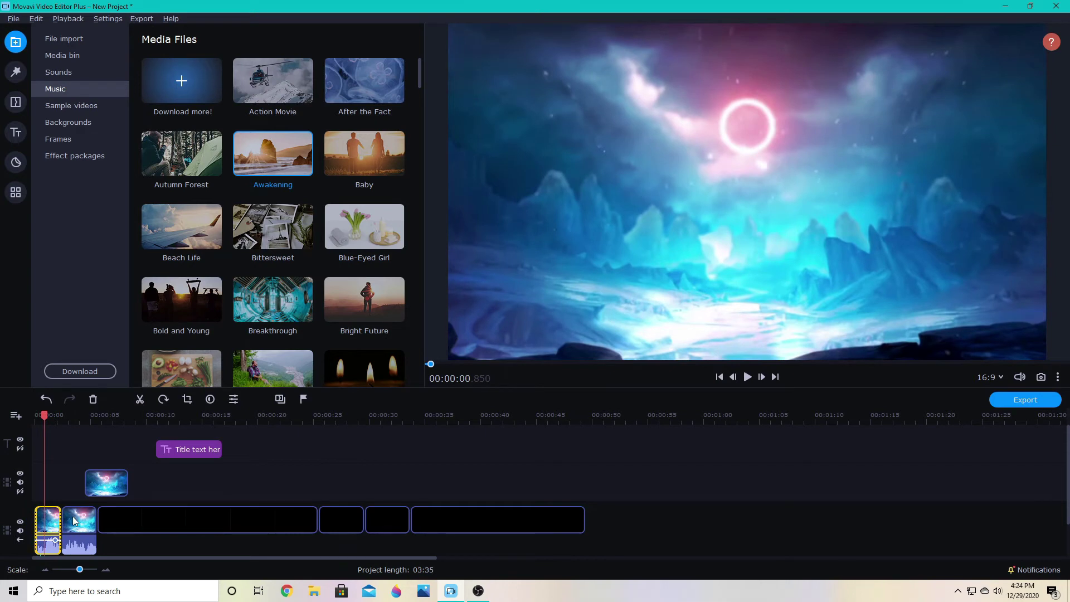
pyautogui.hotkey('ctrl', 'z')
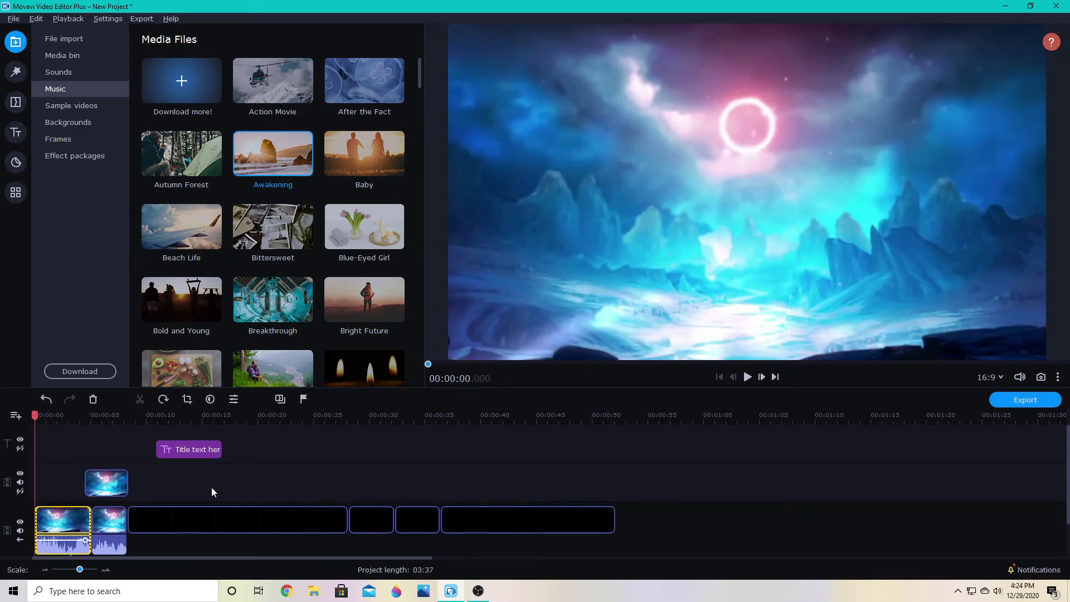
# Step: Link the title track to the main track and extend the first clip to about 5.5 seconds
pyautogui.click(20, 449)
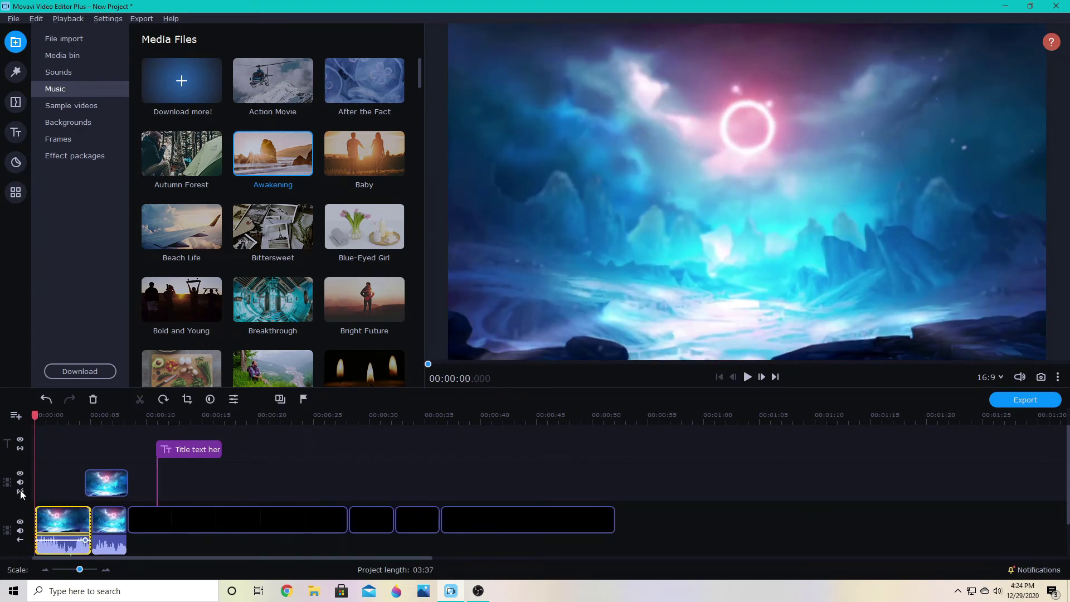
pyautogui.moveTo(36, 519); pyautogui.dragTo(55, 518)
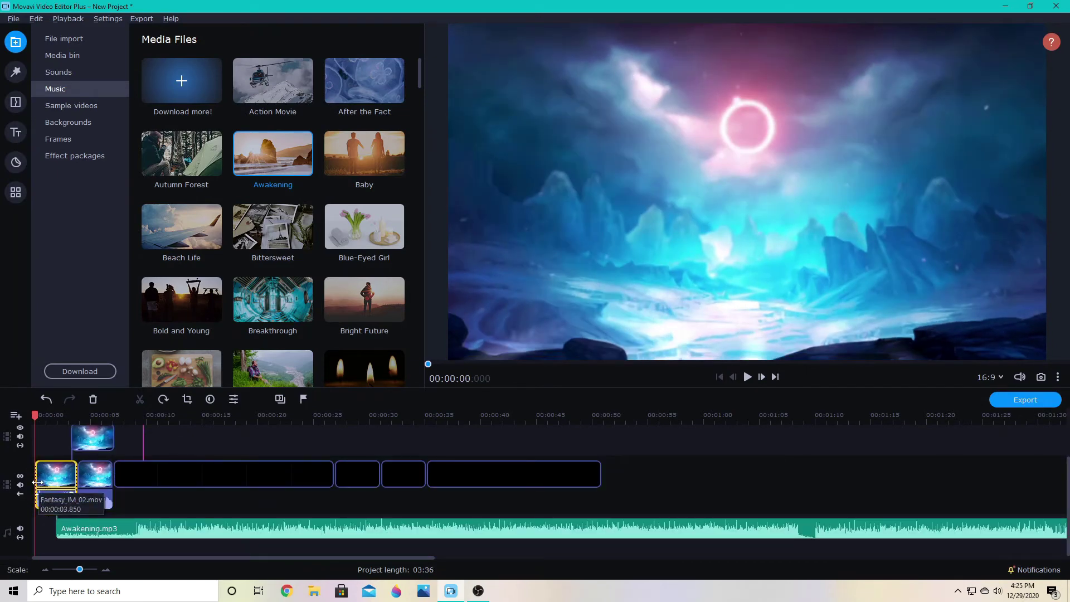
pyautogui.moveTo(37, 481); pyautogui.dragTo(17, 482)
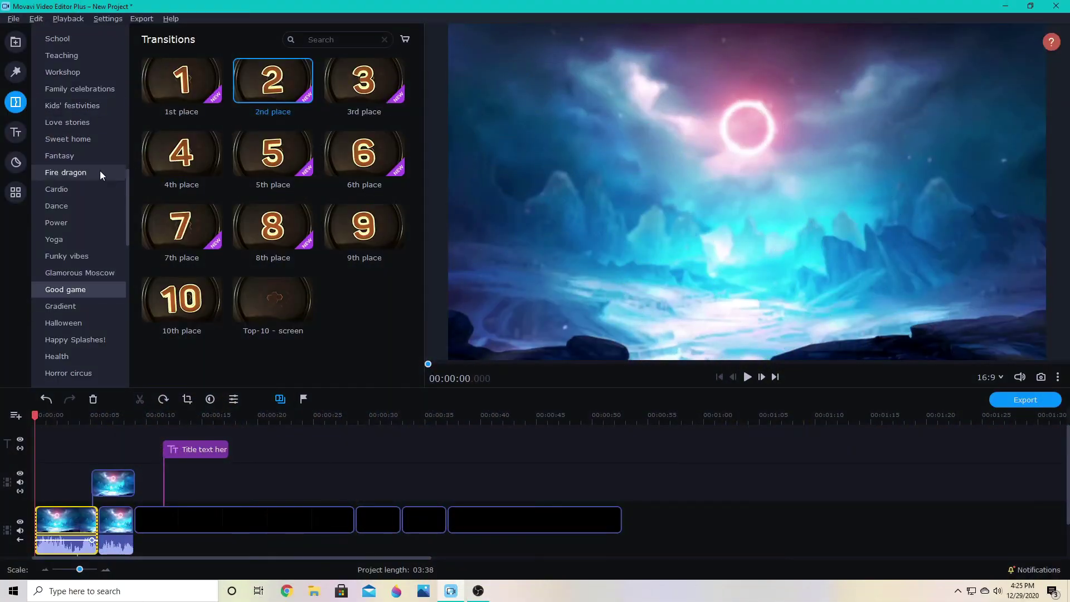
# Step: Apply the Flip ↔ filter from Adjustments to the first main-track clip
pyautogui.click(21, 75)
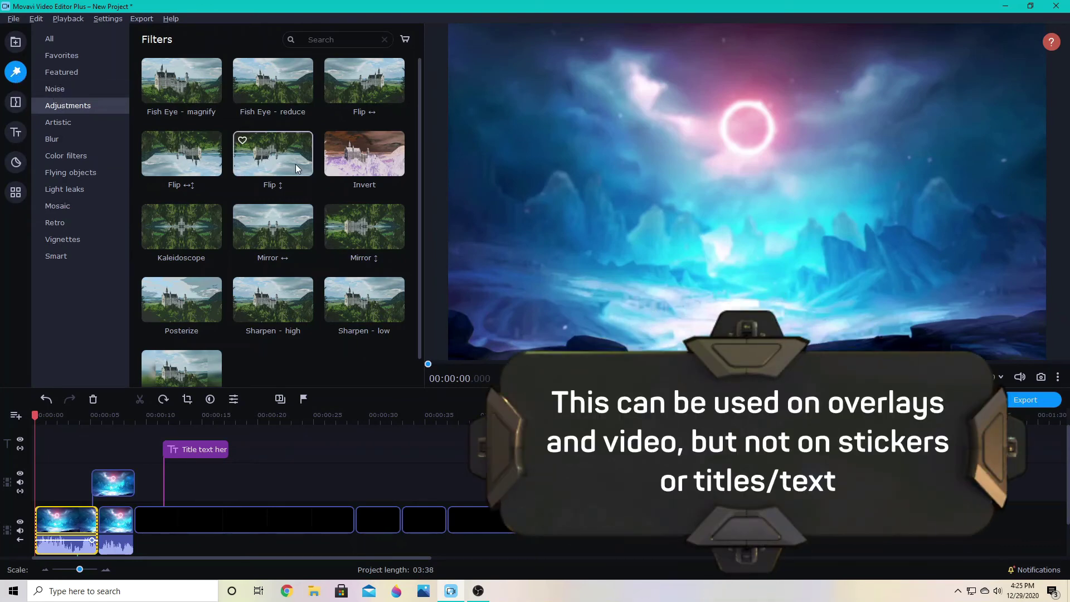
pyautogui.click(362, 82)
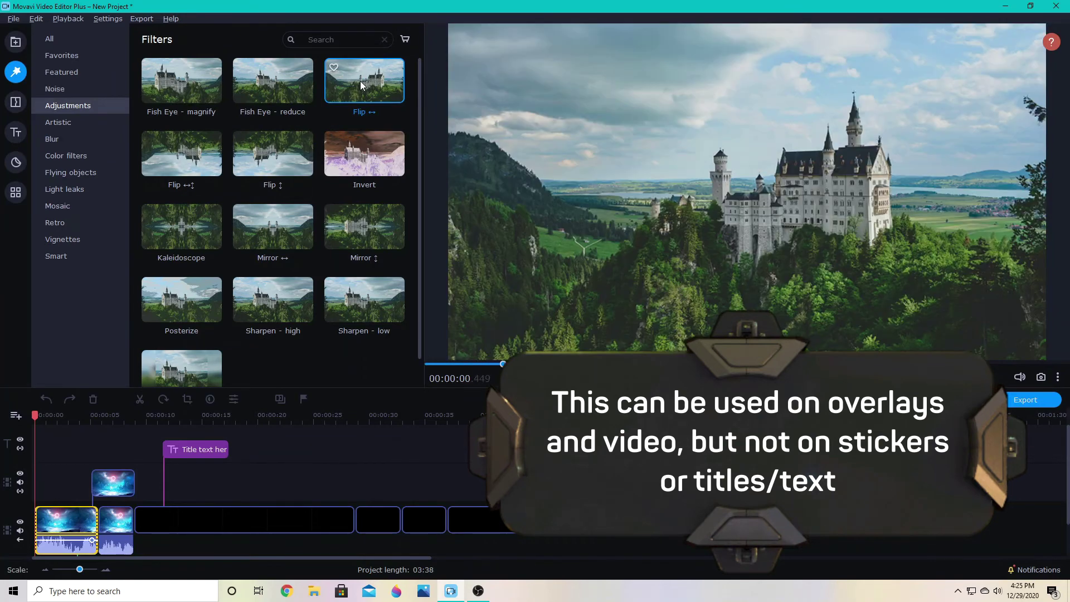
pyautogui.moveTo(361, 85); pyautogui.dragTo(69, 522)
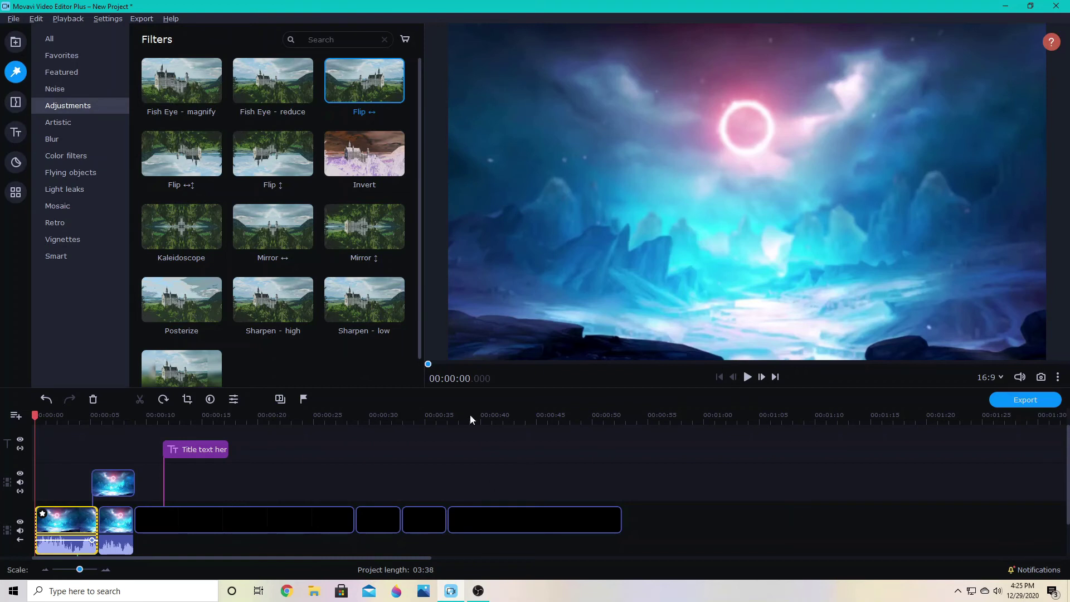
# Step: Apply the Invert filter to the overlay clip and view it at about 18.75 seconds
pyautogui.click(374, 159)
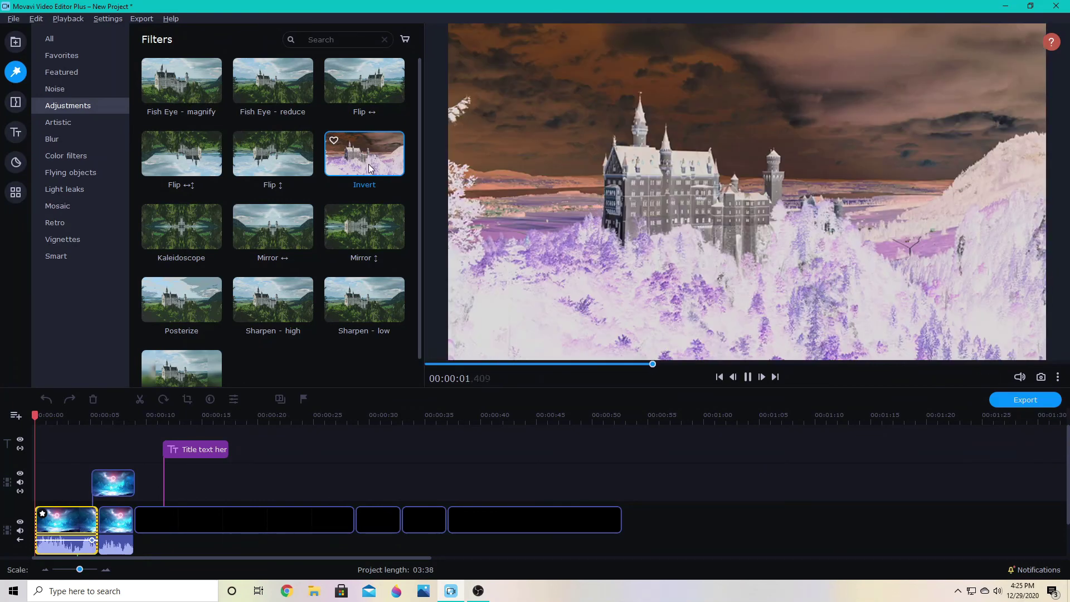
pyautogui.moveTo(365, 160); pyautogui.dragTo(117, 484)
pyautogui.click(116, 491)
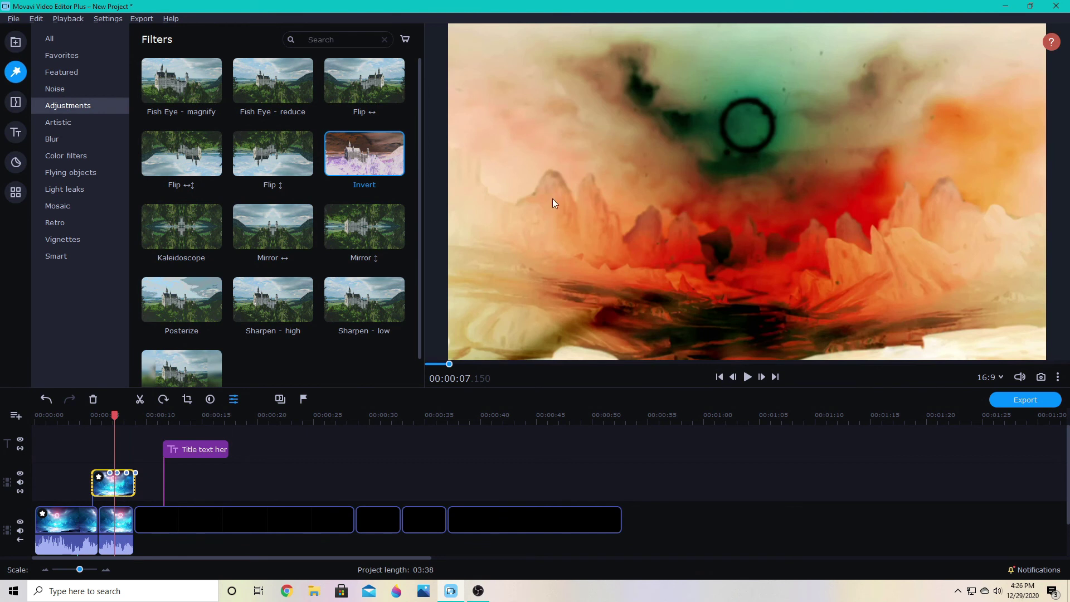
pyautogui.click(243, 433)
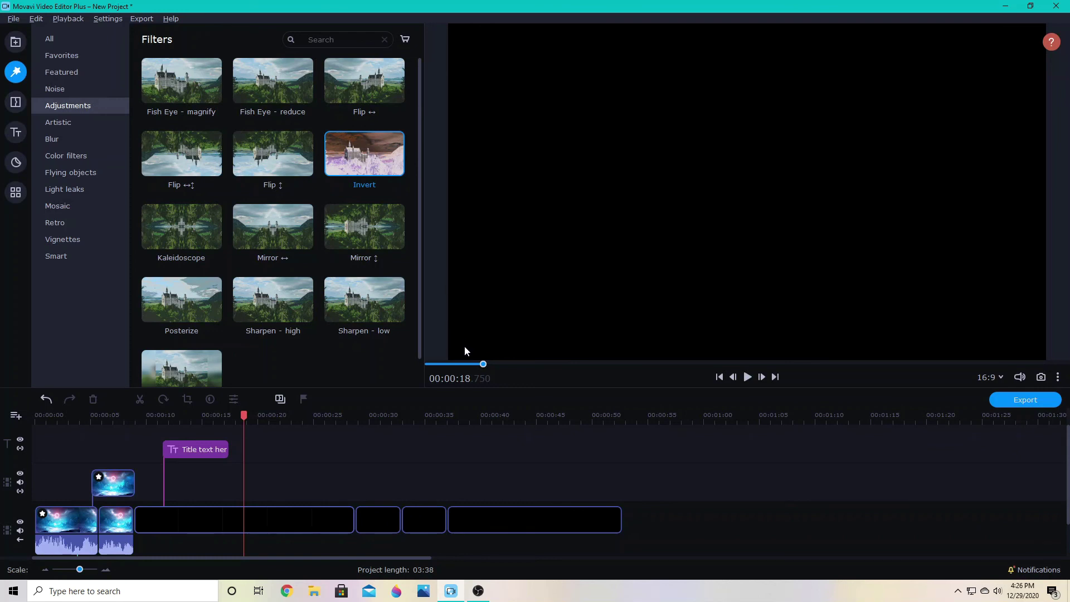
pyautogui.scroll(-1, 390, 335)
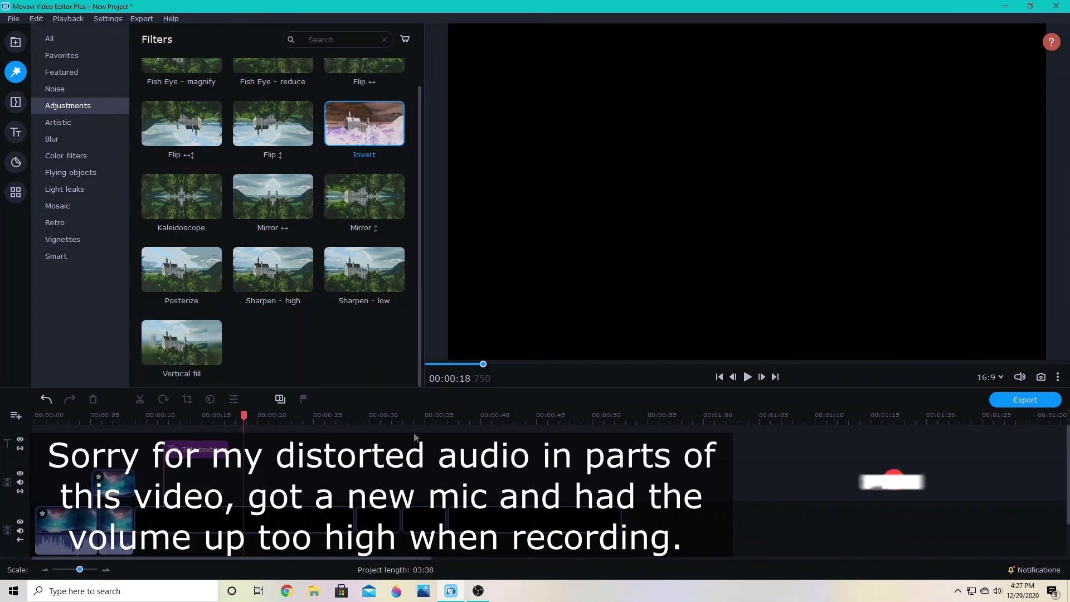